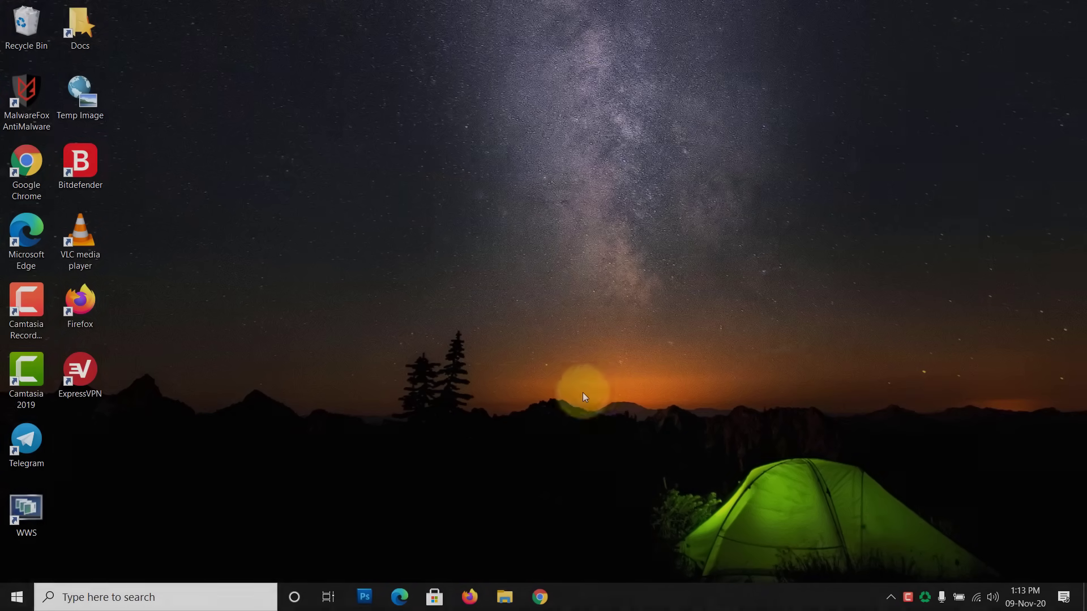
Refresh the desktop, then open Control Panel through a Start search for 'control panel'
right_click(475, 124)
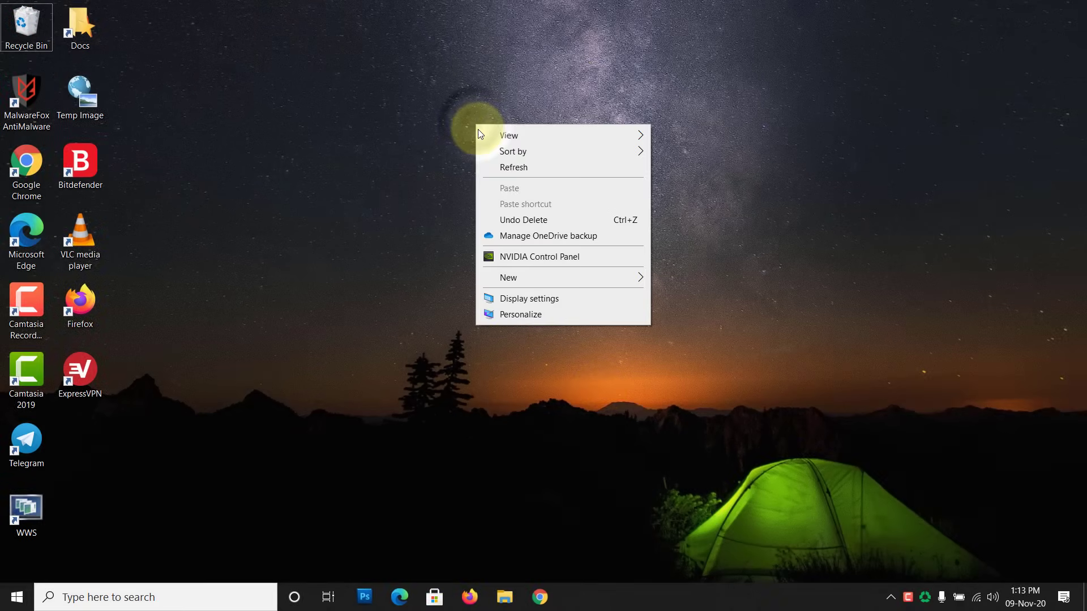
click(513, 169)
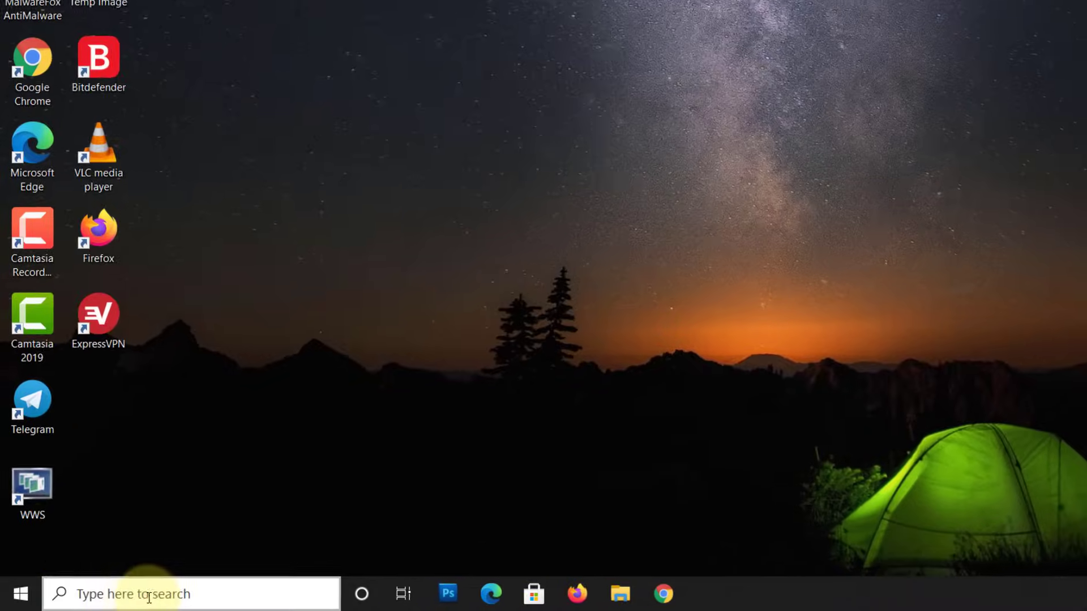
click(117, 597)
text(co)
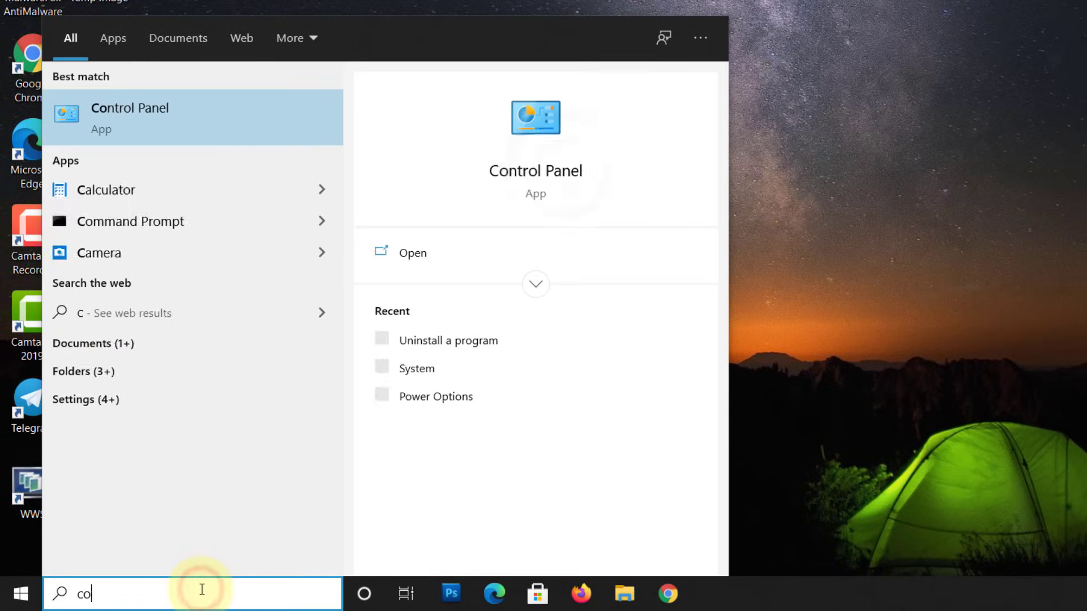
text(ntrol panel)
click(131, 131)
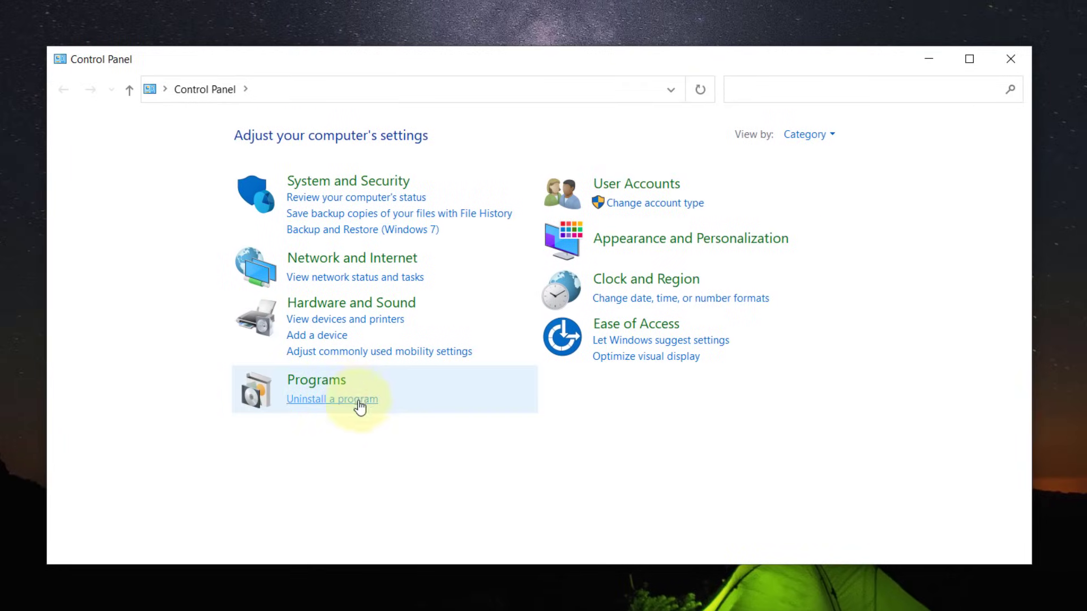
Find DroidCam Client in the installed programs list and confirm its uninstall
click(358, 403)
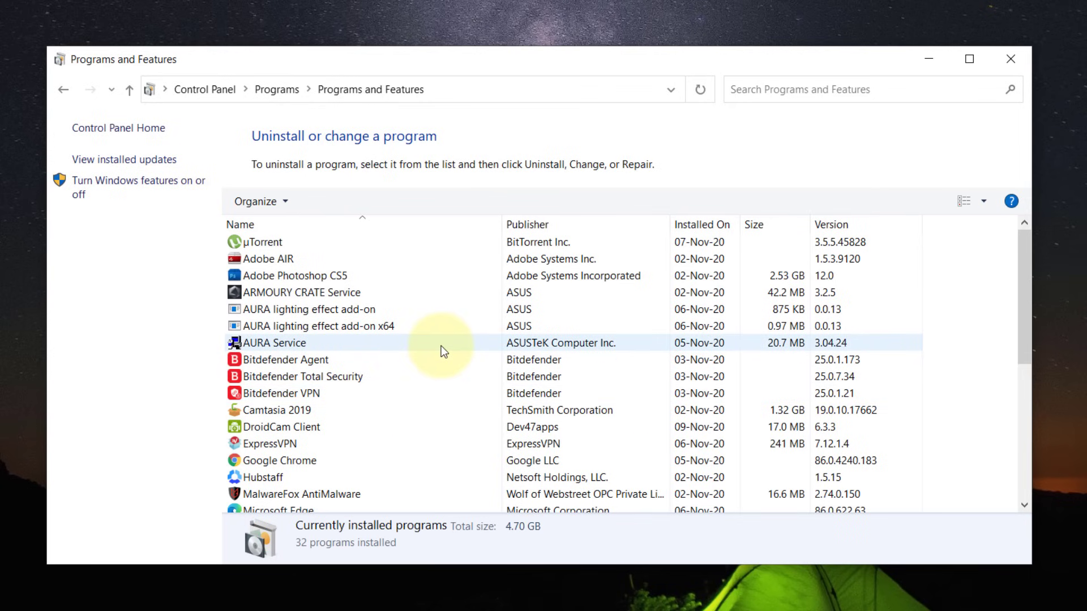
scroll(379, 347, down, 2)
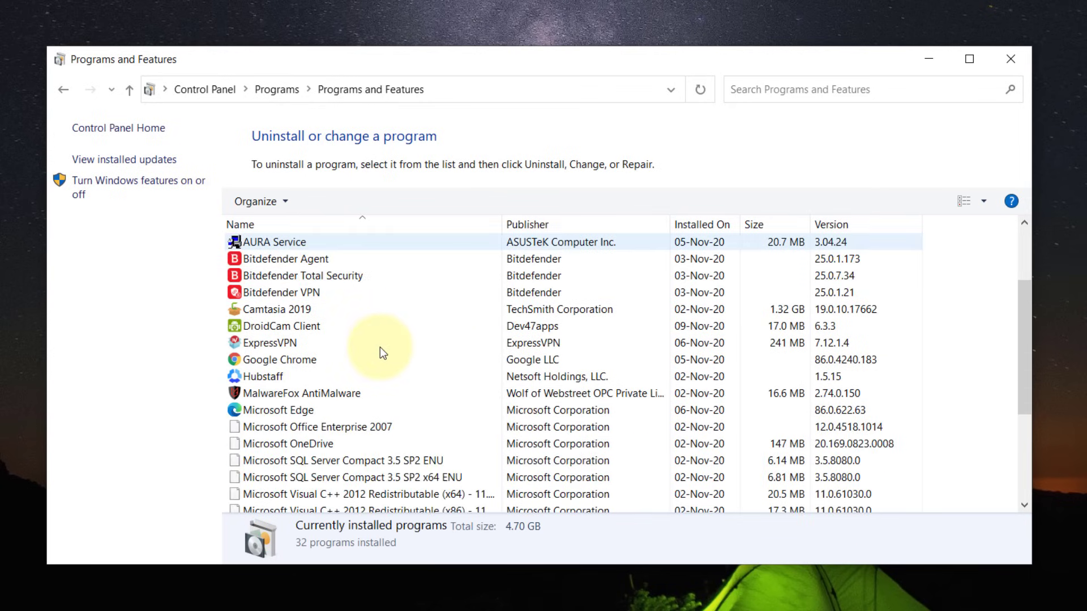
scroll(379, 348, down, 2)
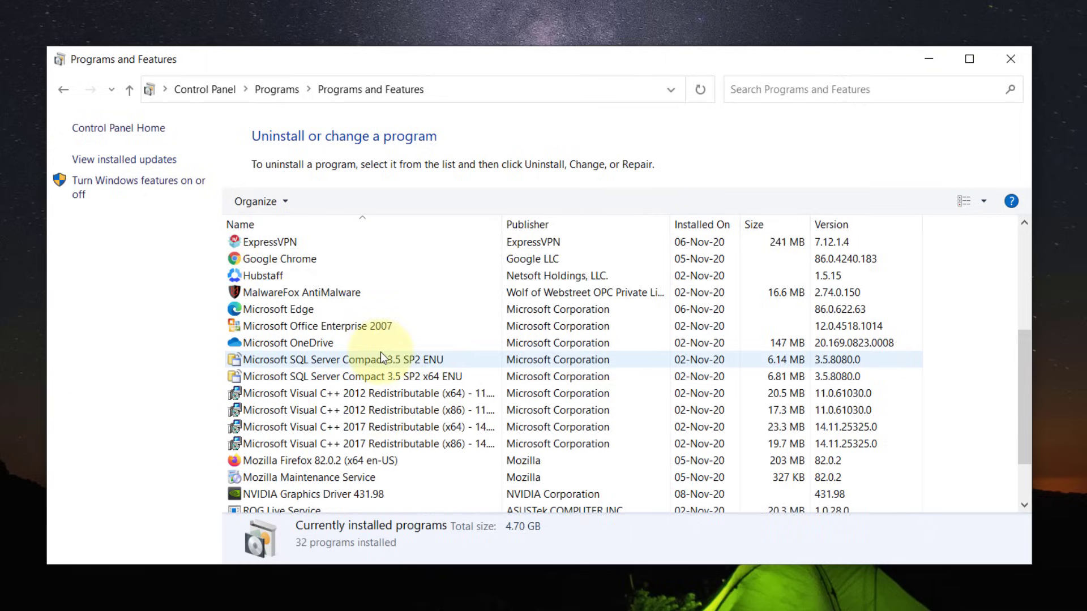
scroll(381, 357, down, 1)
scroll(379, 350, up, 5)
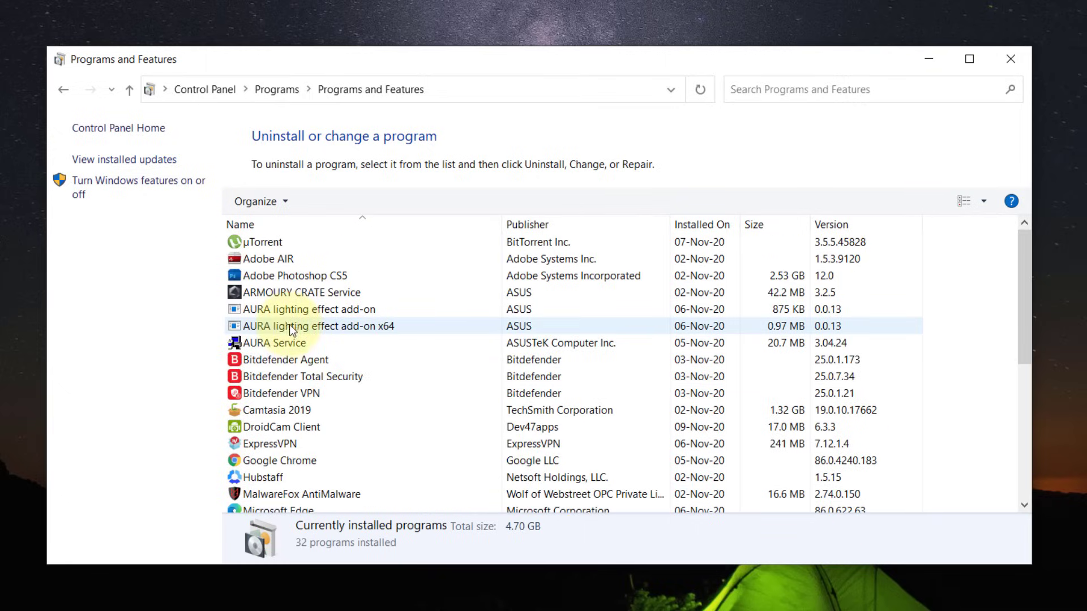
click(264, 256)
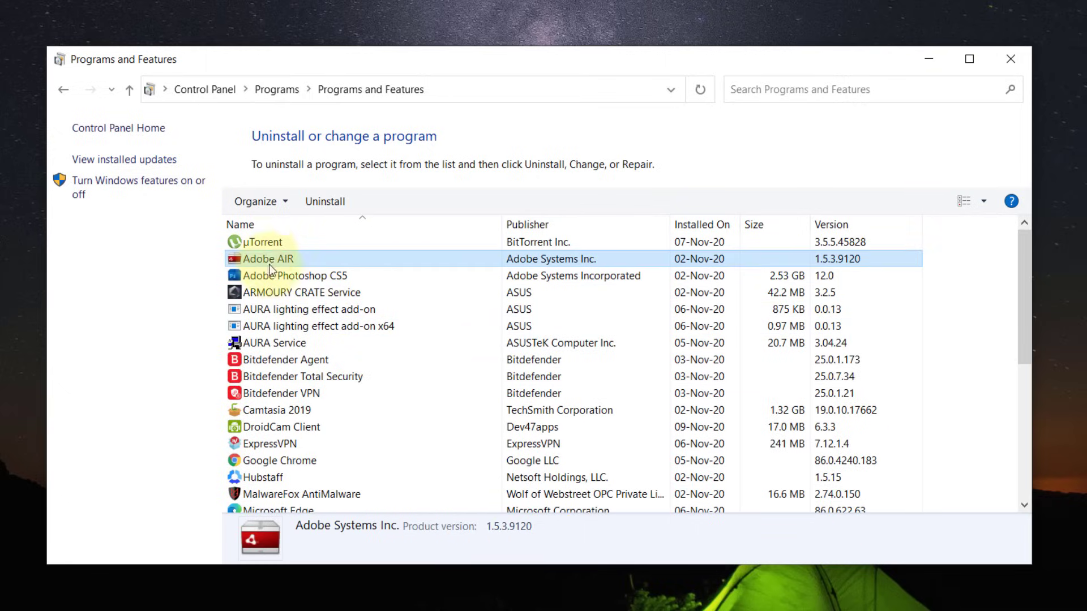
click(287, 356)
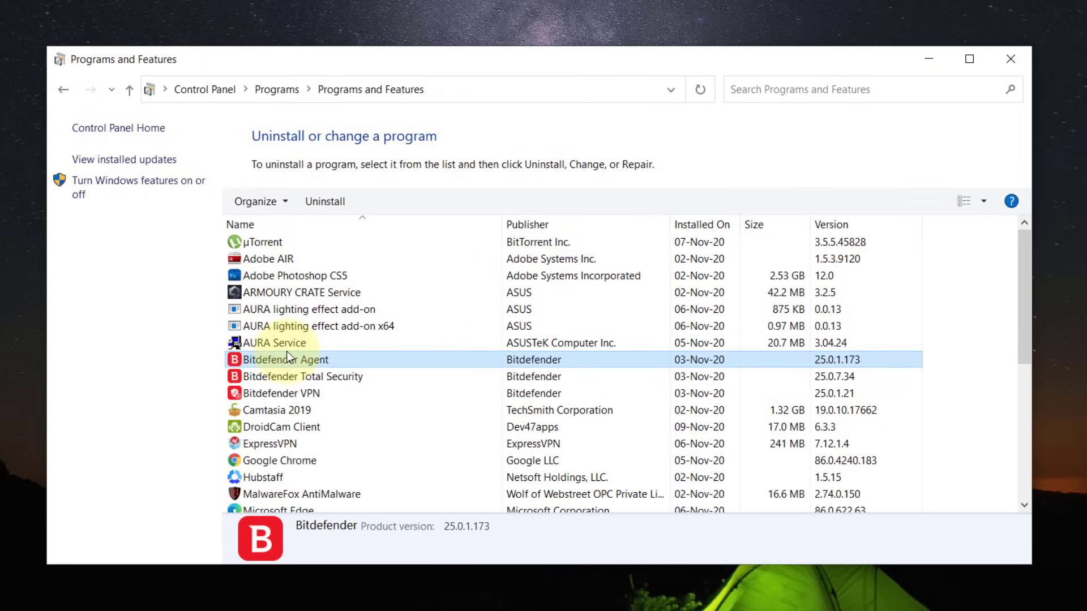
scroll(300, 430, down, 2)
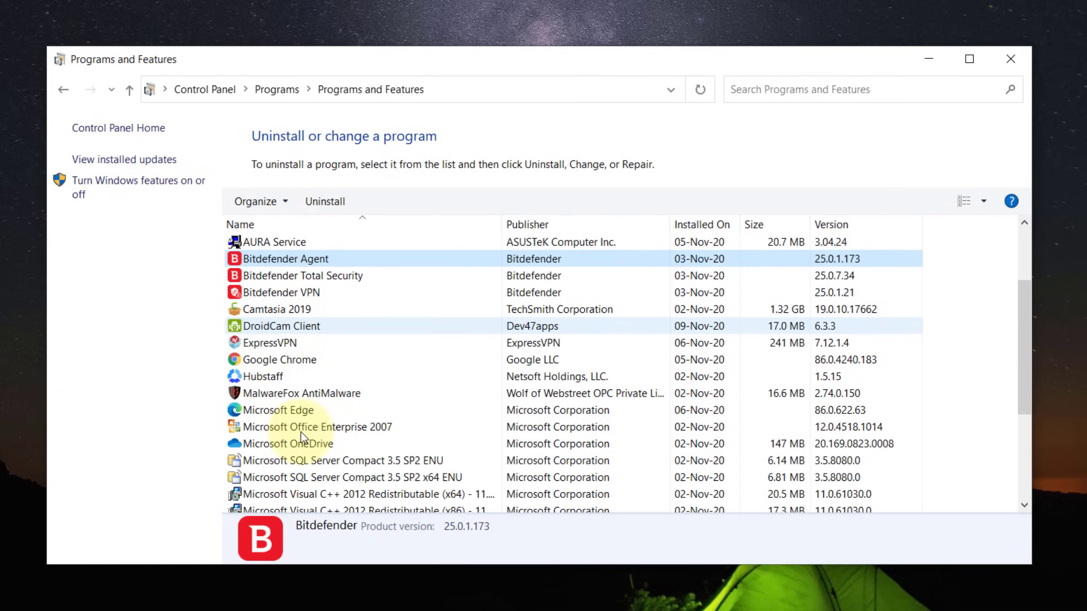
click(278, 309)
click(281, 326)
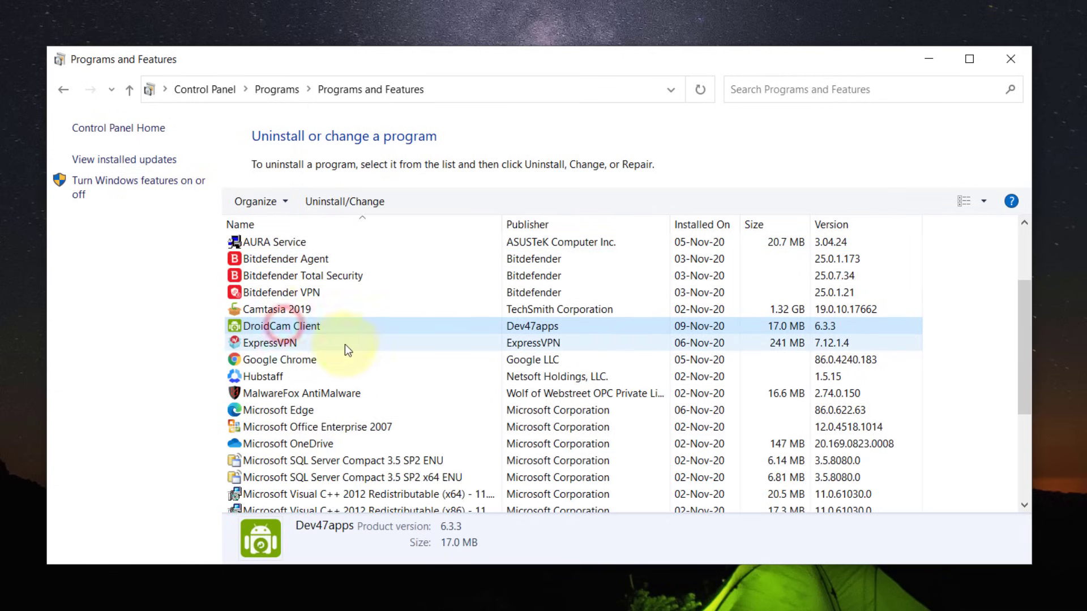
click(359, 200)
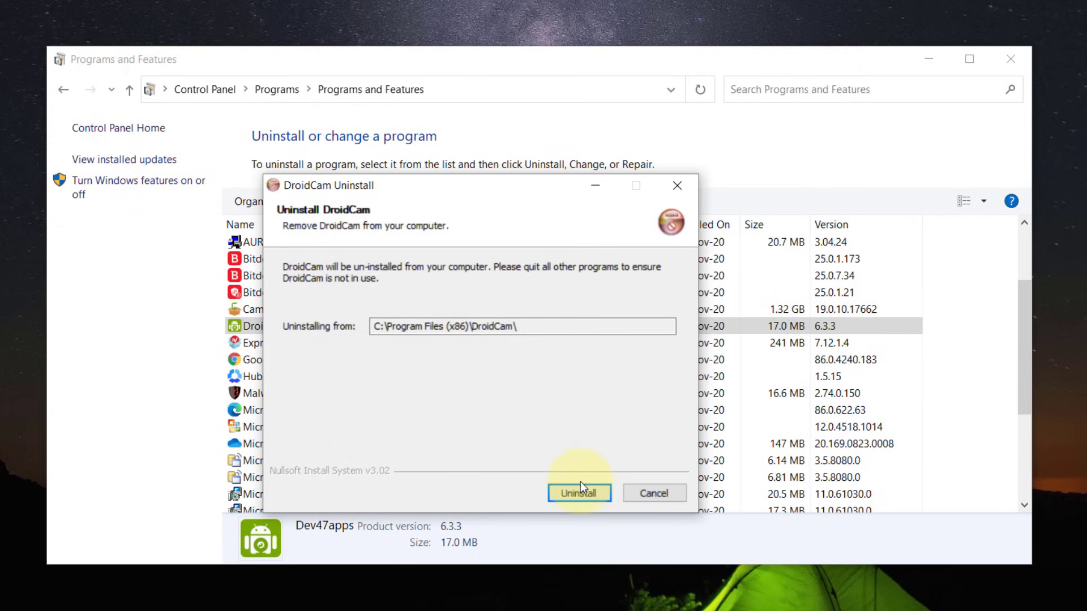
click(585, 492)
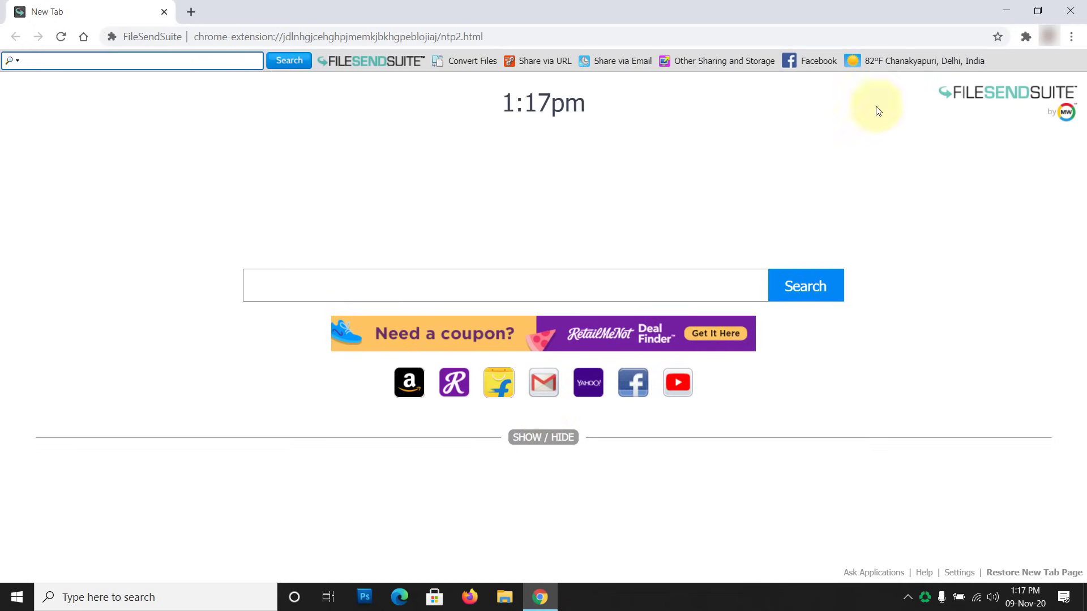
Open Chrome's extensions page from More tools in a new tab
click(192, 12)
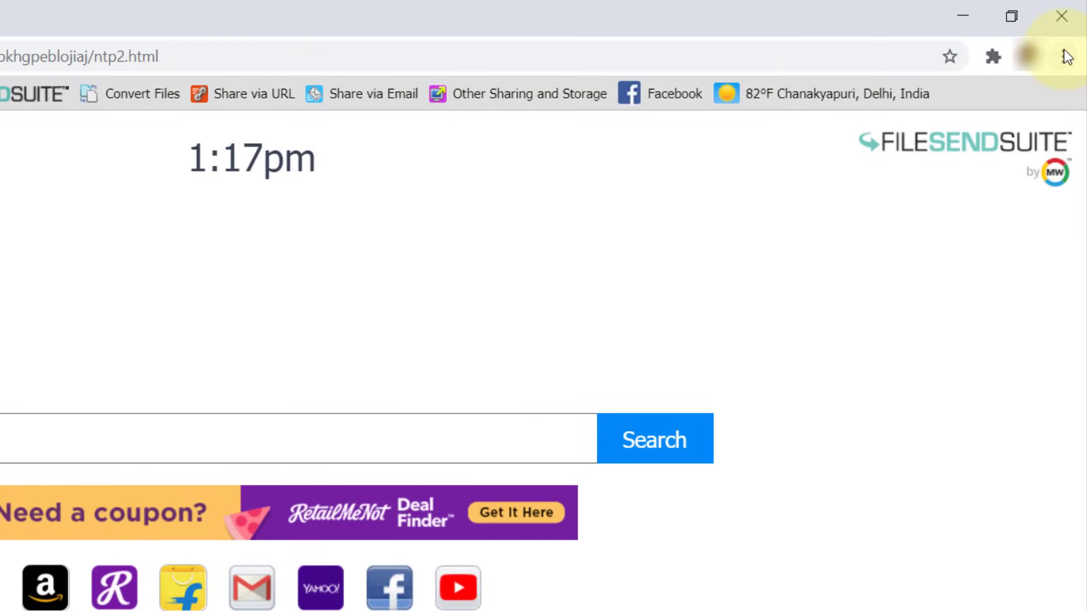
click(1067, 56)
click(1022, 368)
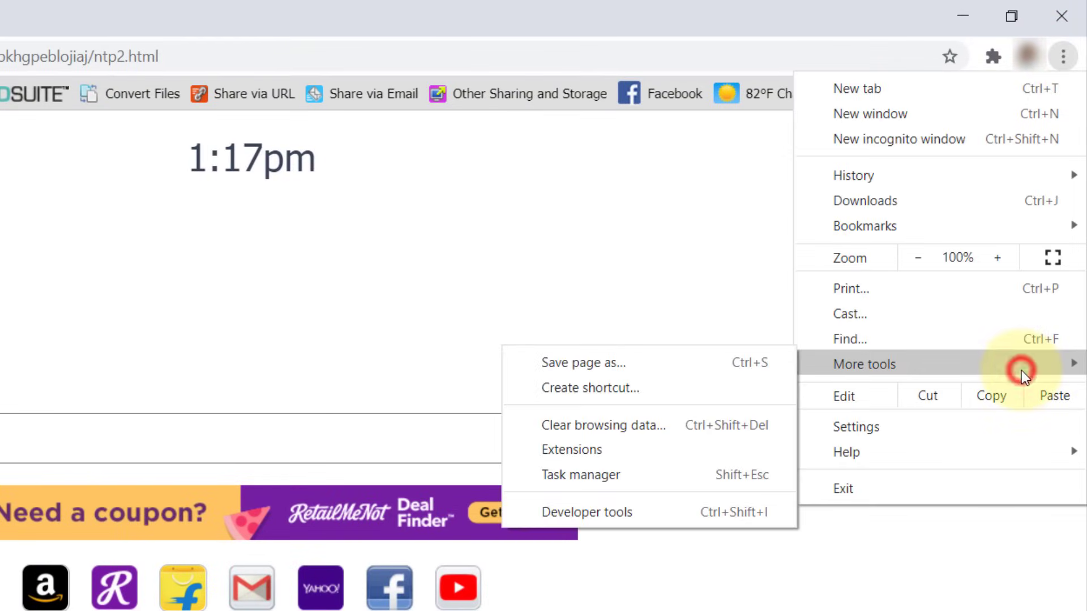
click(602, 448)
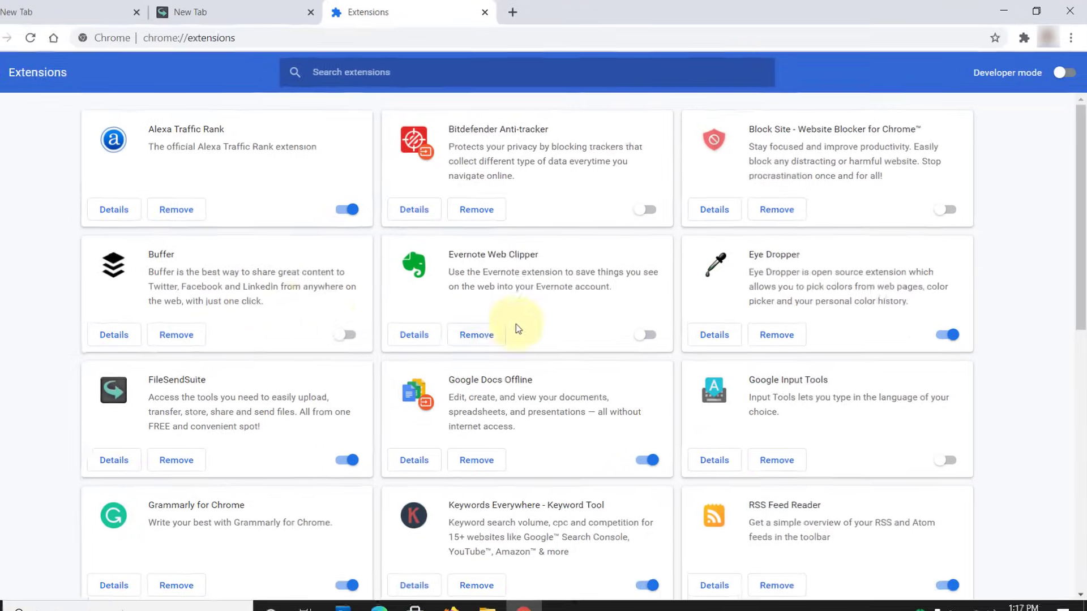
Locate the FileSendSuite extension card and click its Remove button
scroll(406, 363, down, 6)
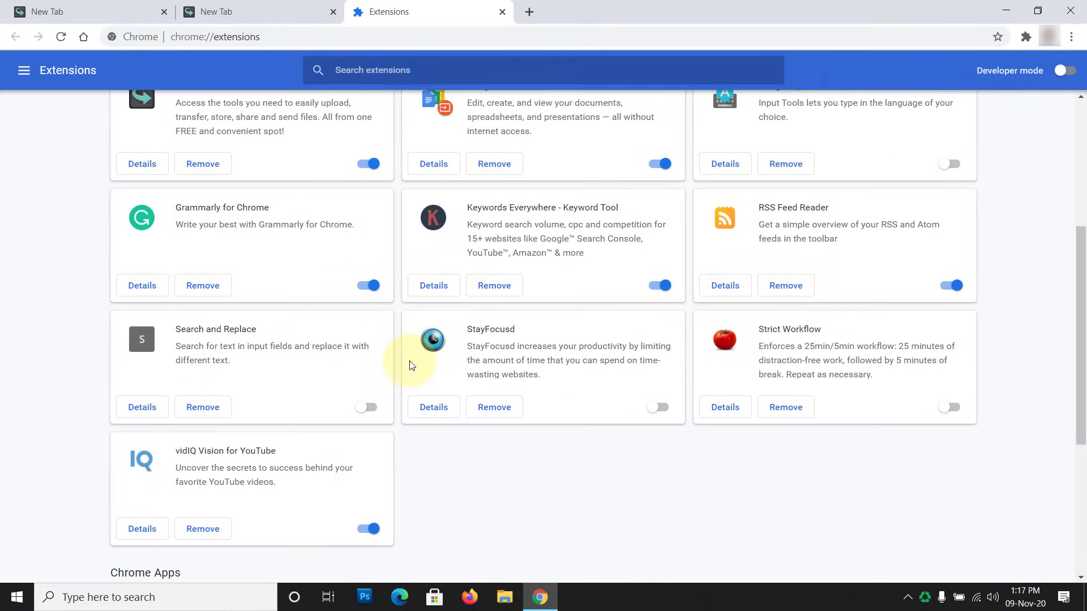
scroll(470, 417, down, 1)
scroll(461, 413, up, 5)
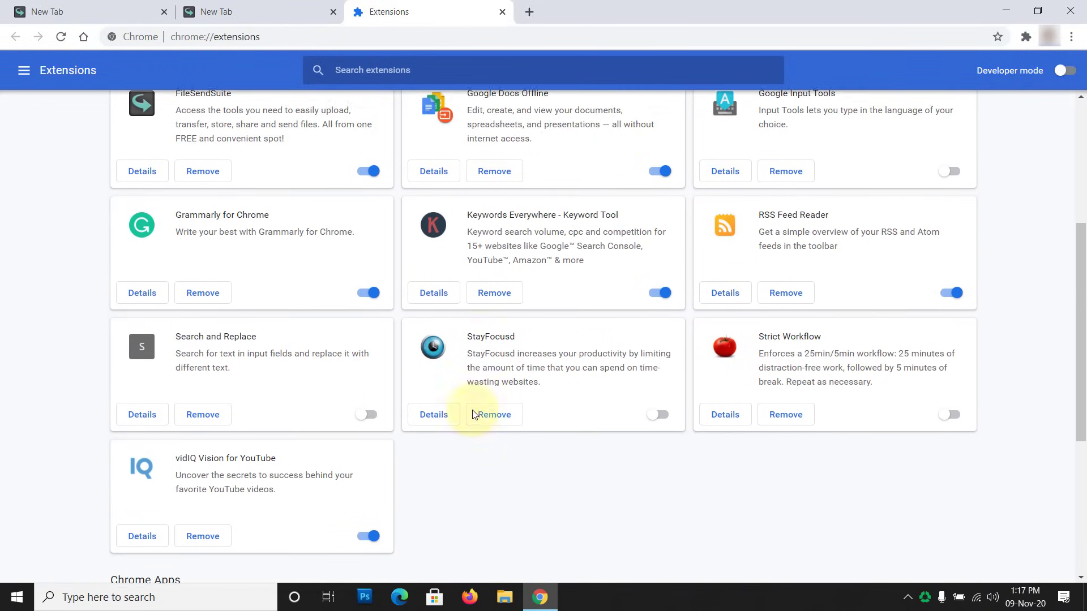
scroll(469, 372, up, 1)
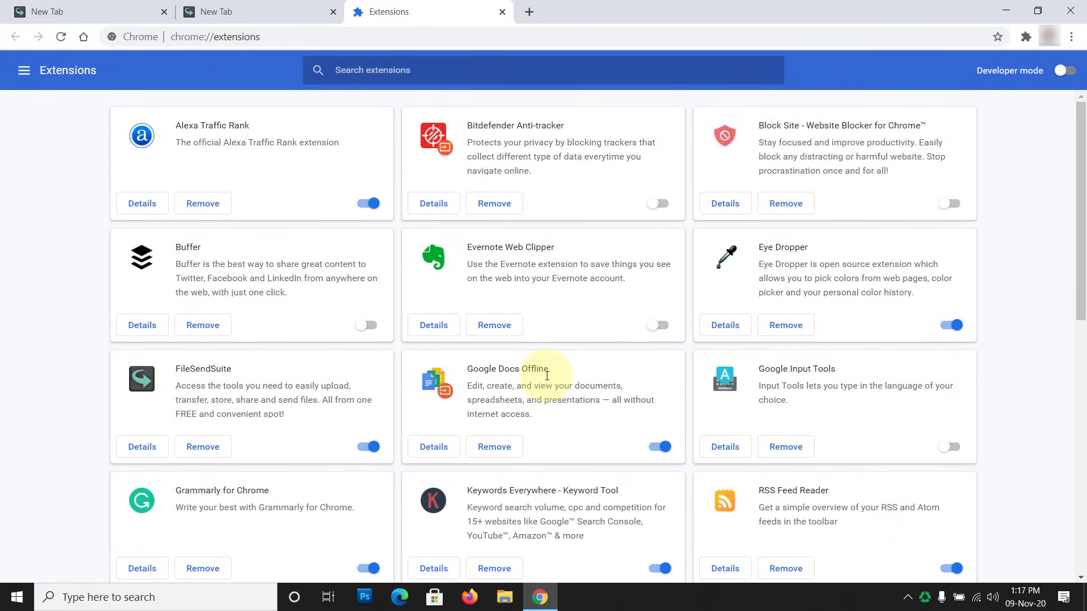
scroll(549, 374, down, 2)
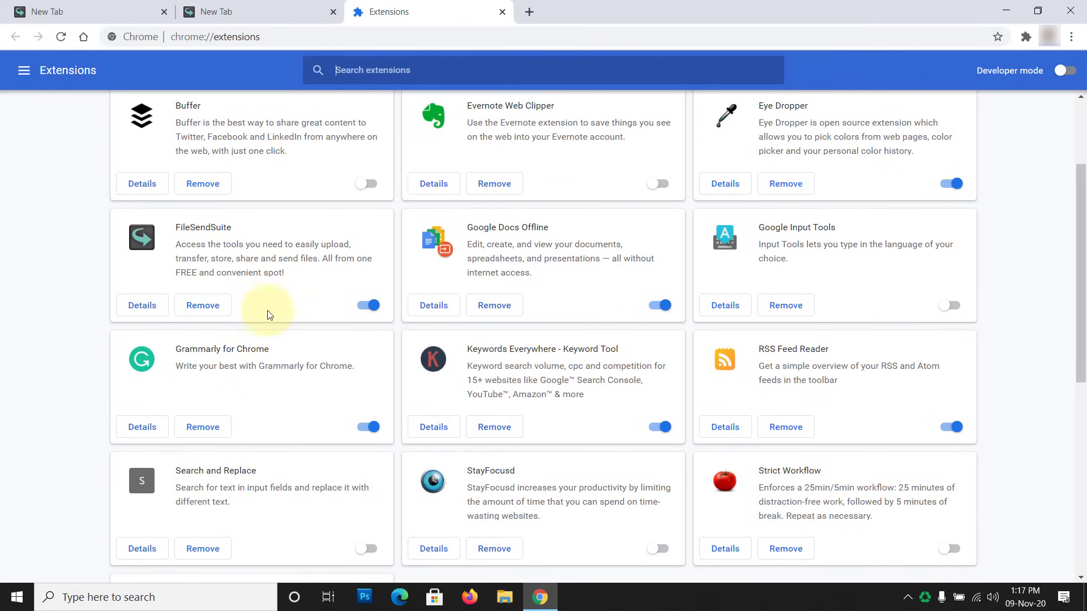
click(216, 307)
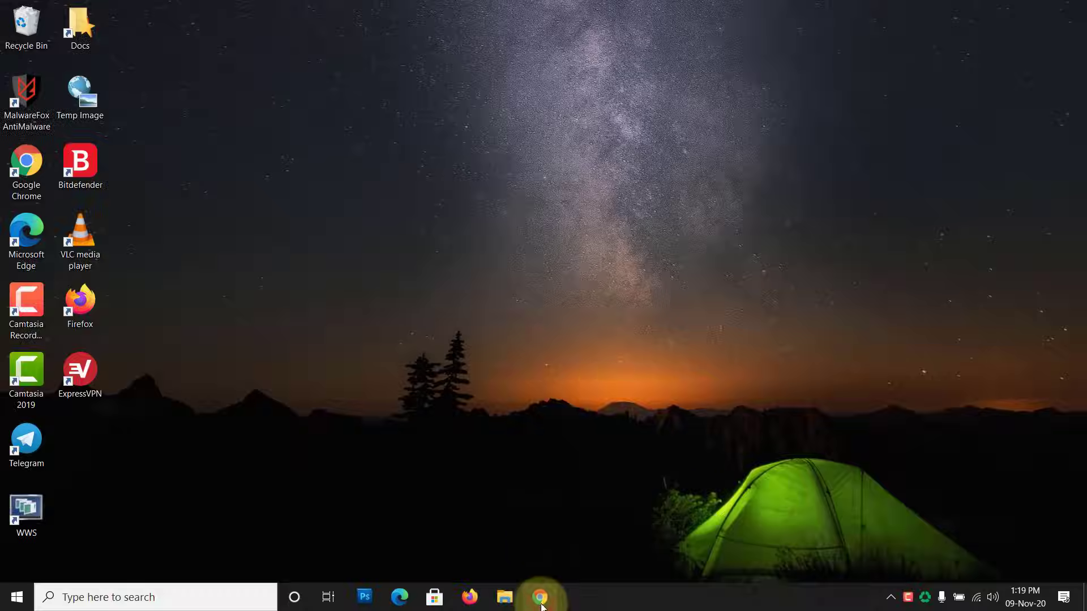
Open a new Chrome window and go to the Settings page
click(541, 597)
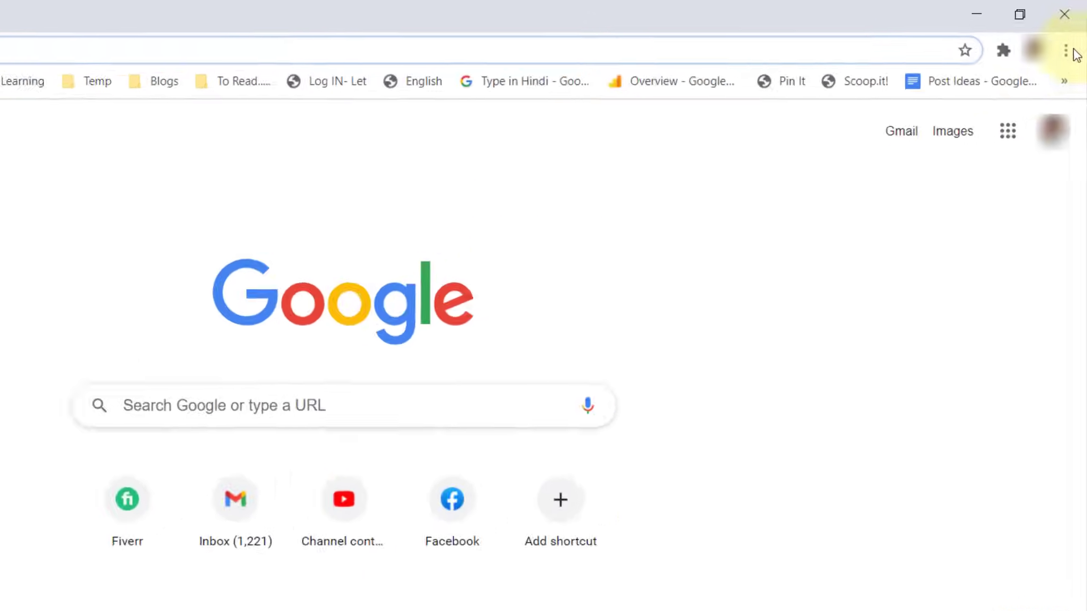
click(1066, 51)
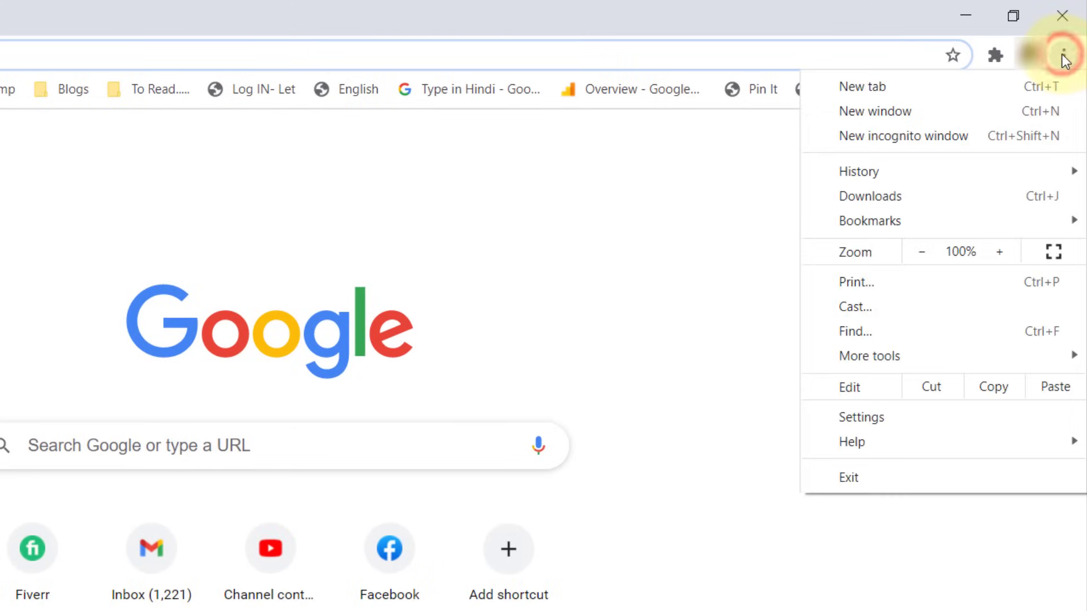
click(893, 420)
scroll(844, 418, down, 10)
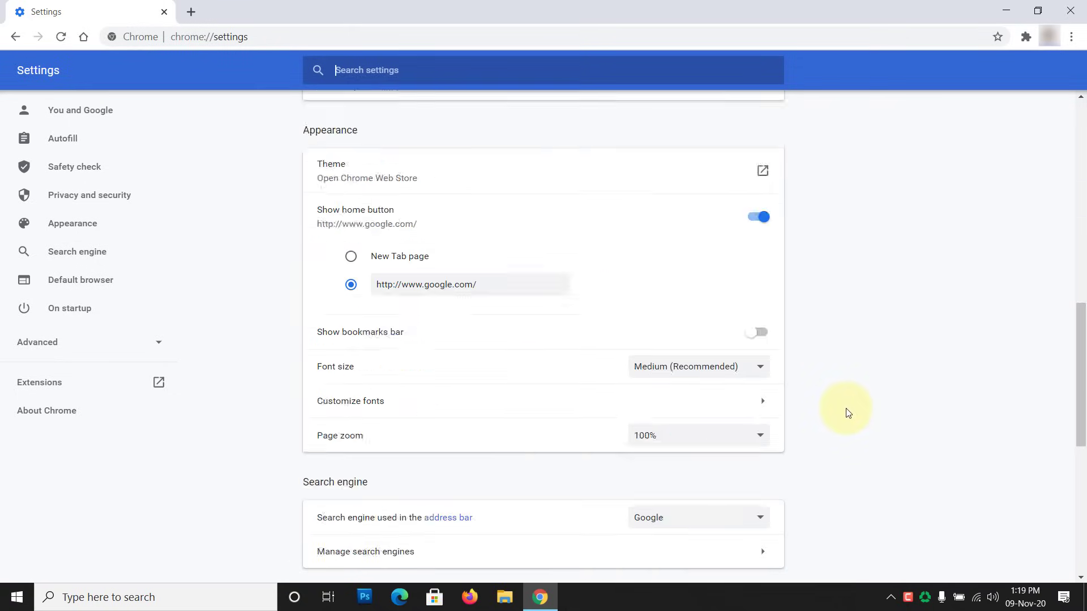
scroll(844, 413, down, 7)
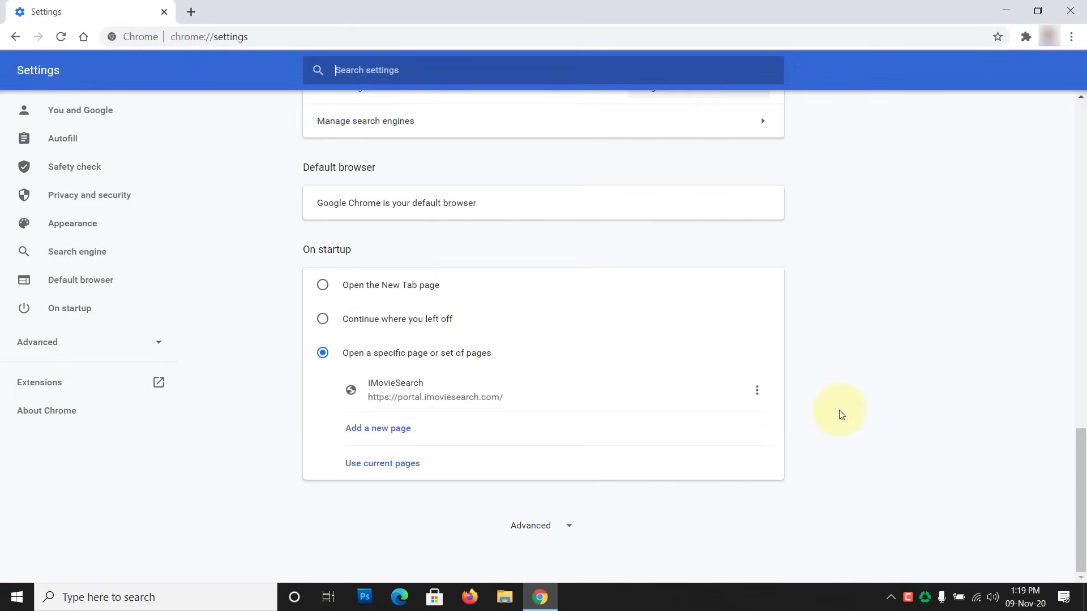
Expand Advanced and choose Restore settings to their original defaults, highlighting the warning text
click(514, 526)
scroll(629, 479, down, 7)
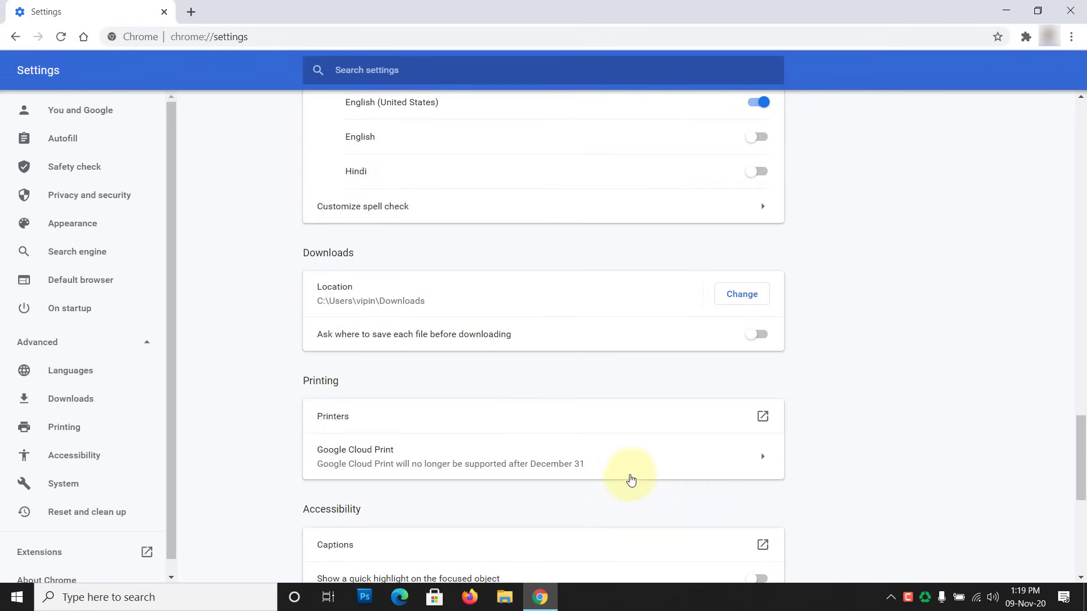
scroll(632, 481, down, 5)
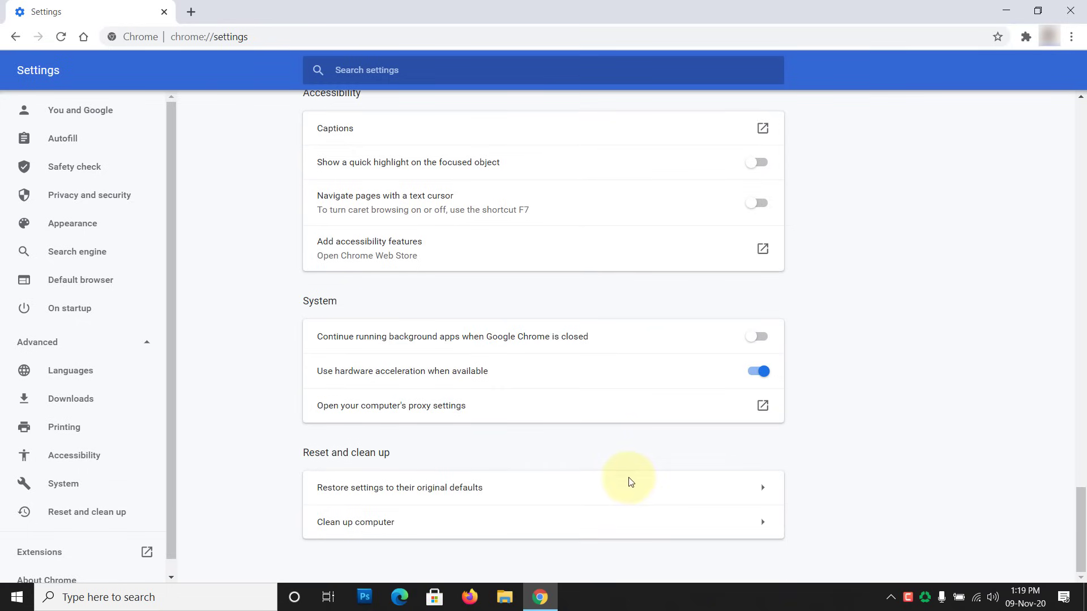
click(451, 495)
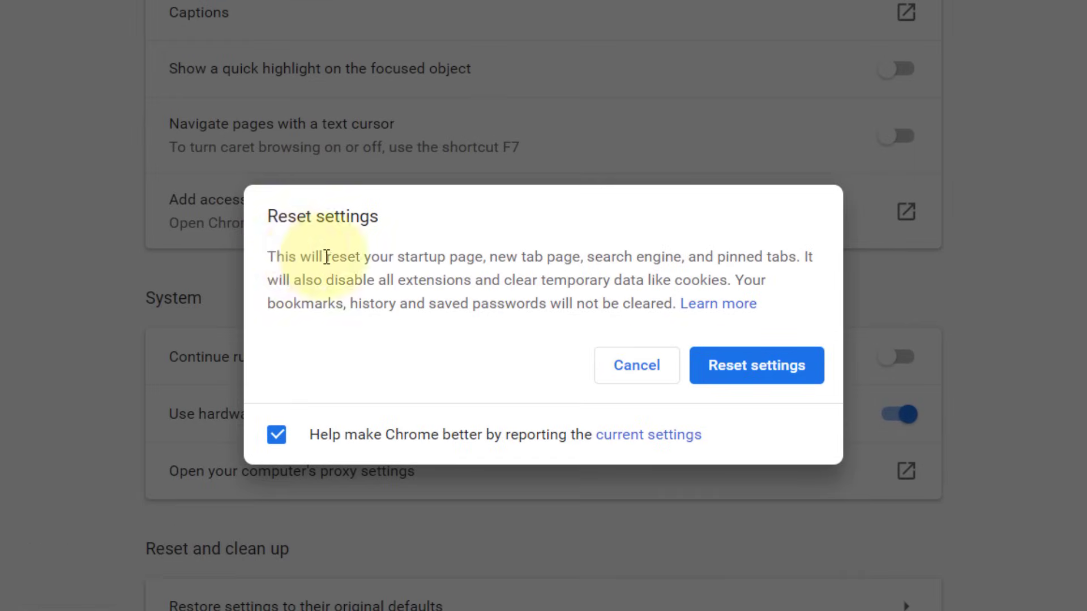
drag(264, 253, 820, 304)
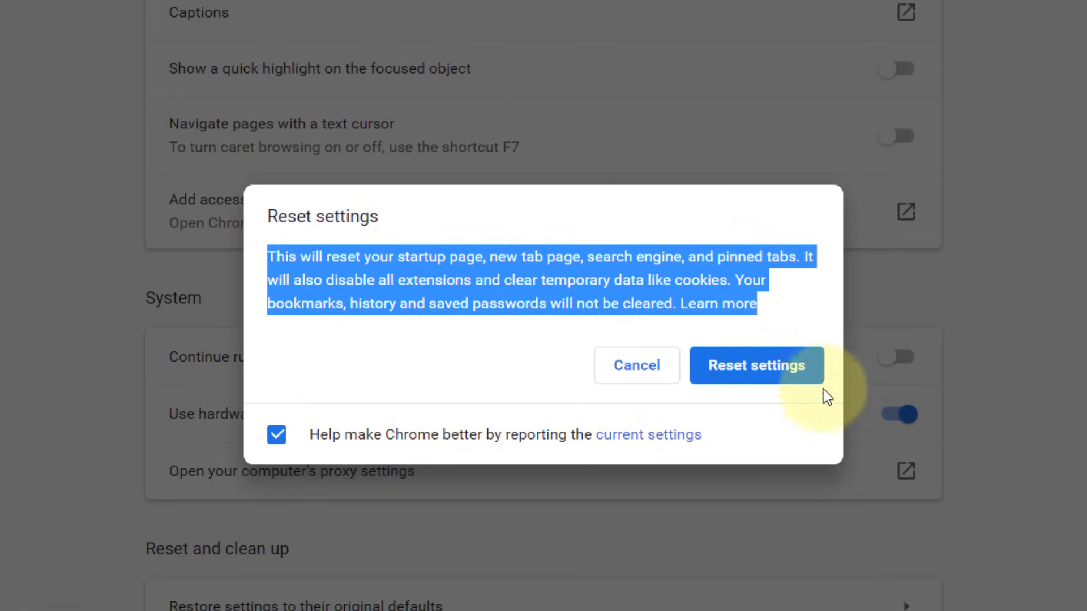
click(793, 338)
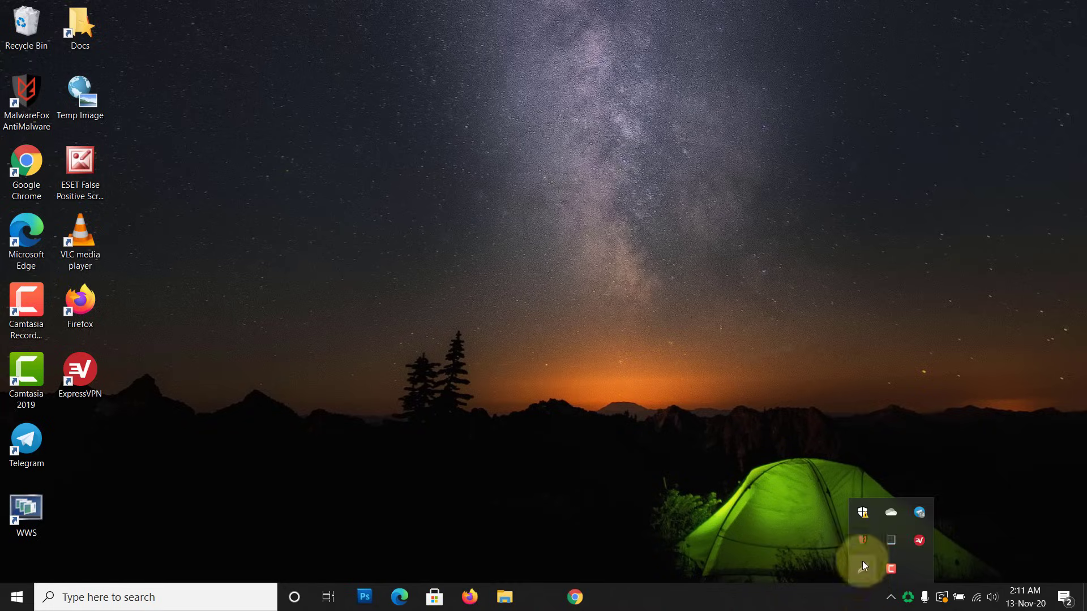
Show MalwareFox AntiMalware from its tray icon and start a system scan
right_click(862, 542)
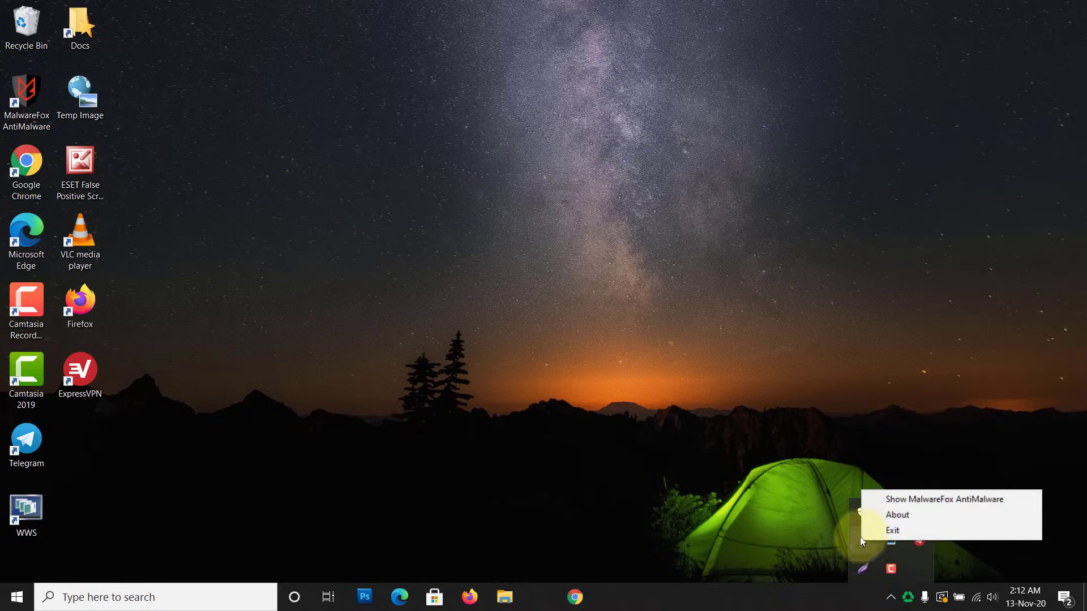
click(892, 501)
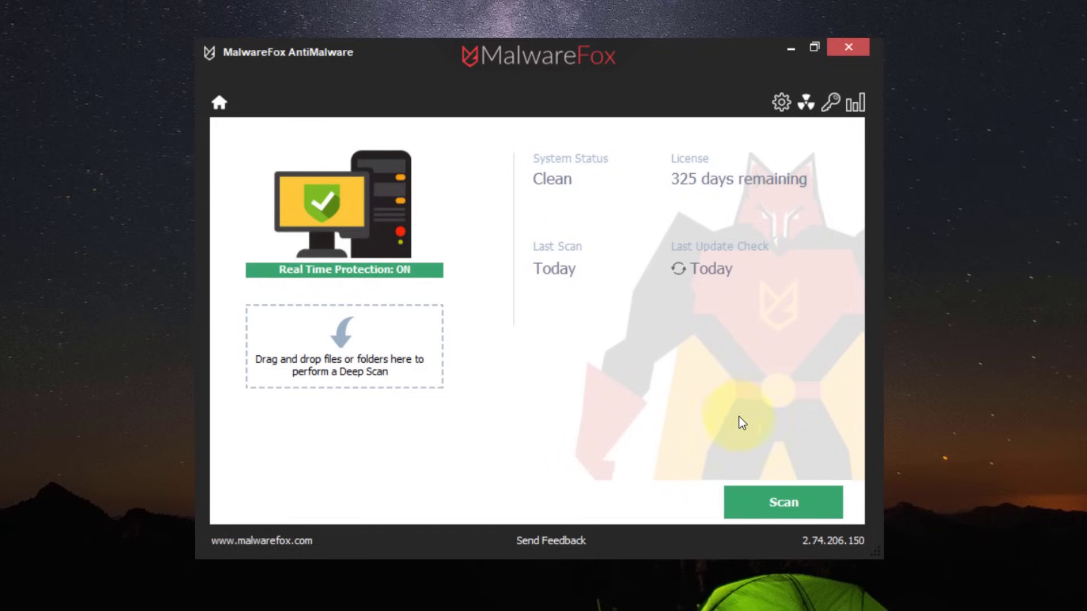
click(788, 513)
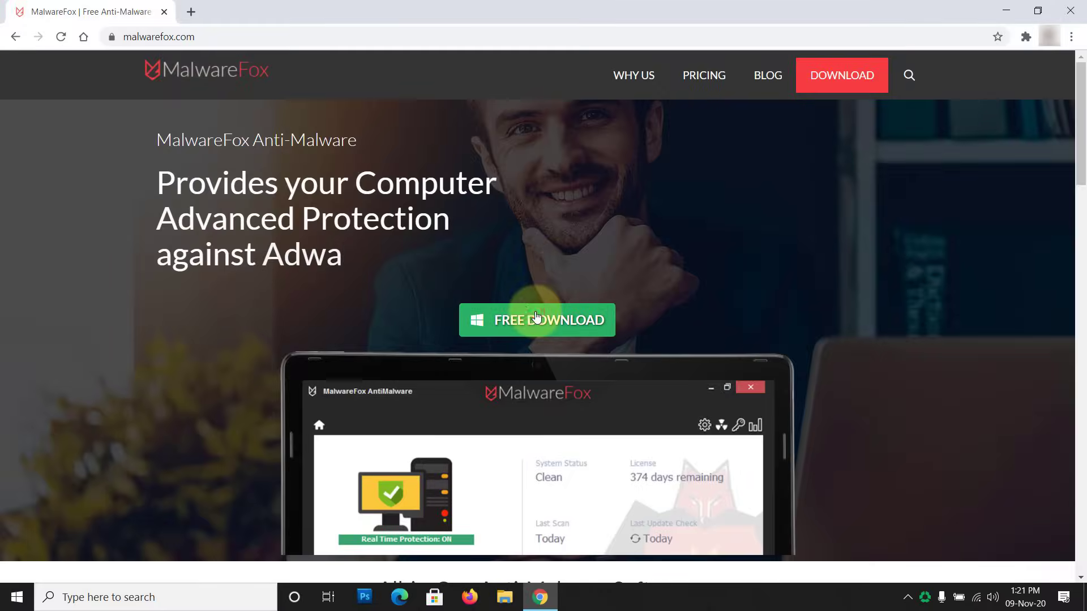
Download and run MalwareFox.exe, accept the license, keep the default location, and install
click(536, 318)
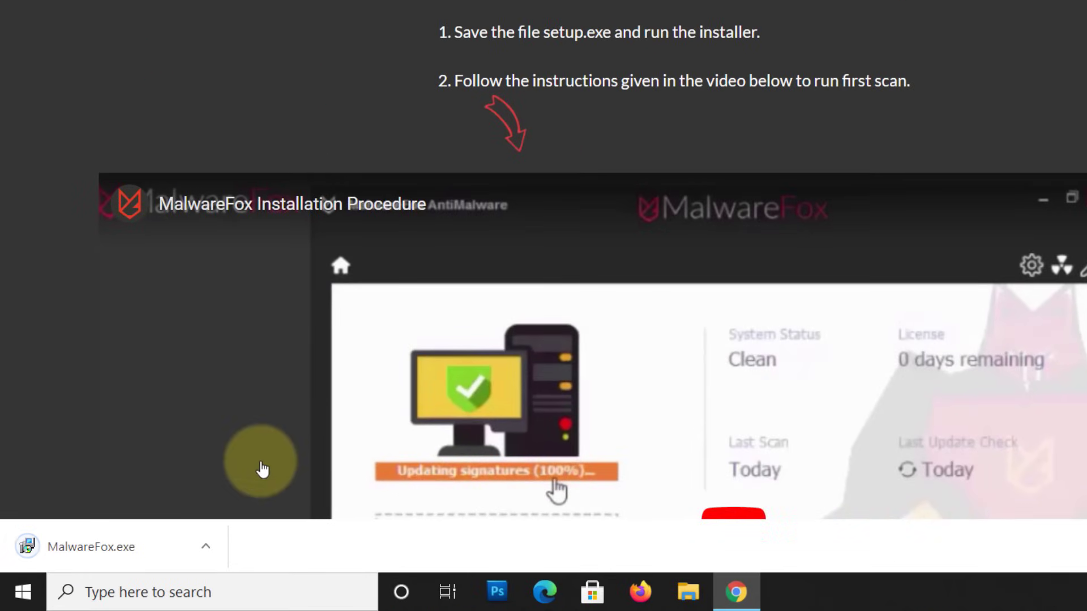
click(117, 541)
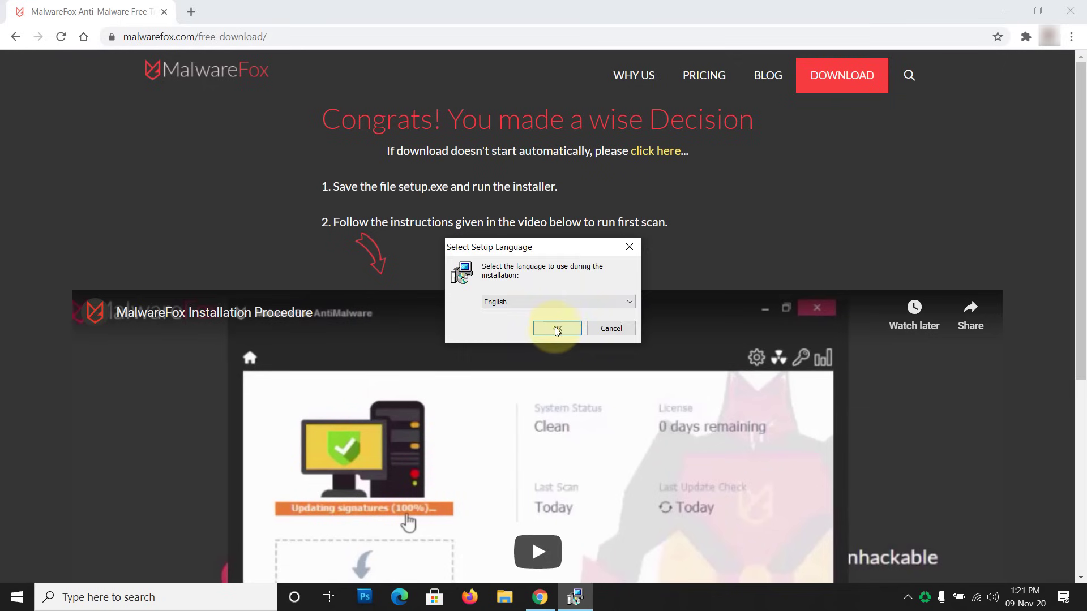
click(612, 301)
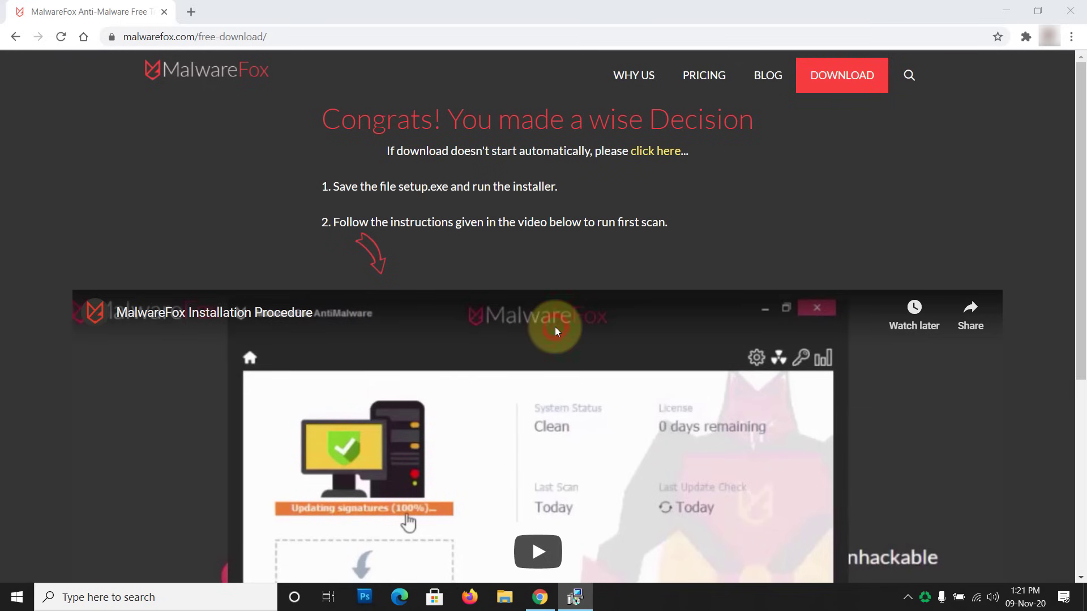
click(620, 410)
click(460, 367)
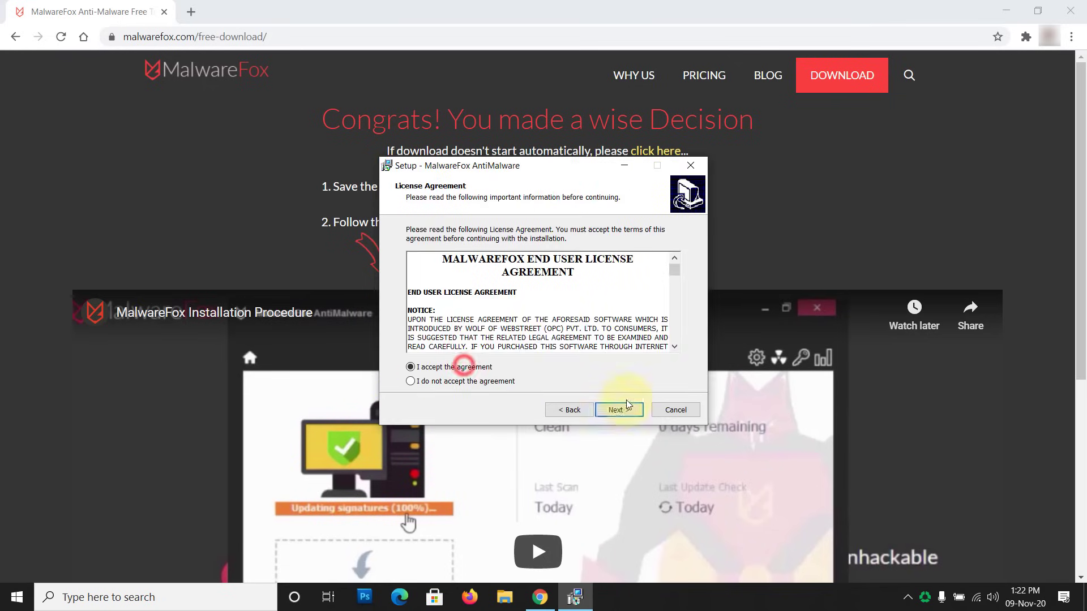
click(622, 410)
click(623, 410)
click(621, 408)
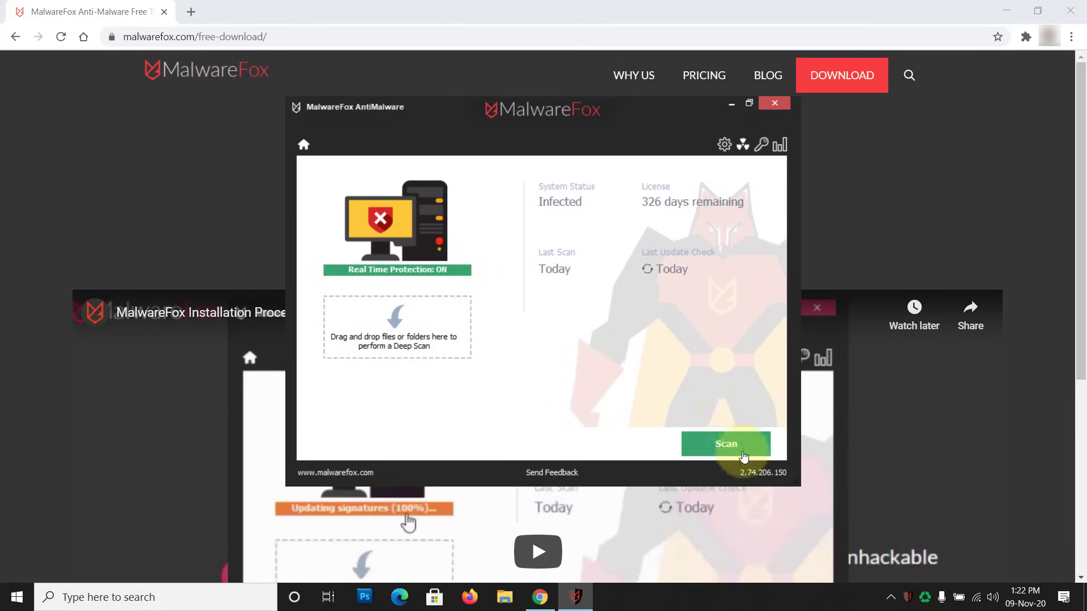
Scan, repair the two suspicious browser settings, and return to the dashboard showing Clean
click(727, 444)
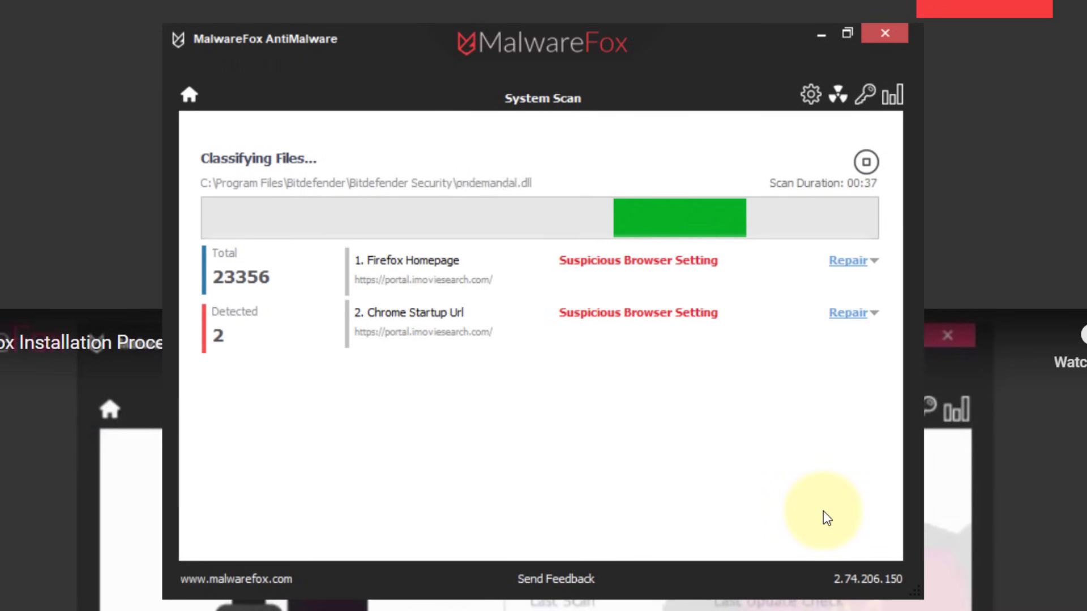
click(824, 533)
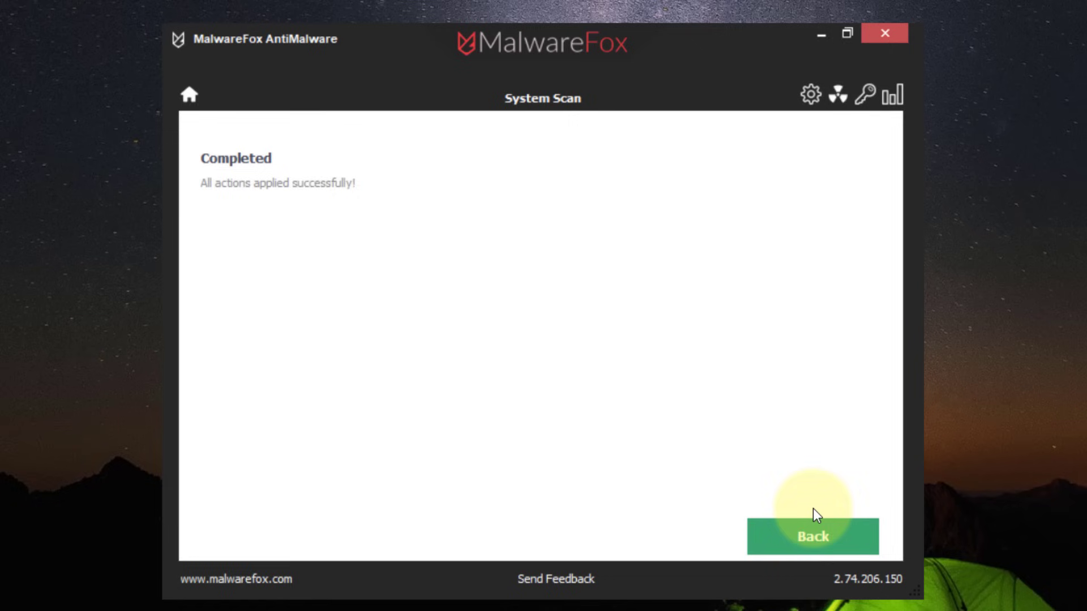
click(815, 537)
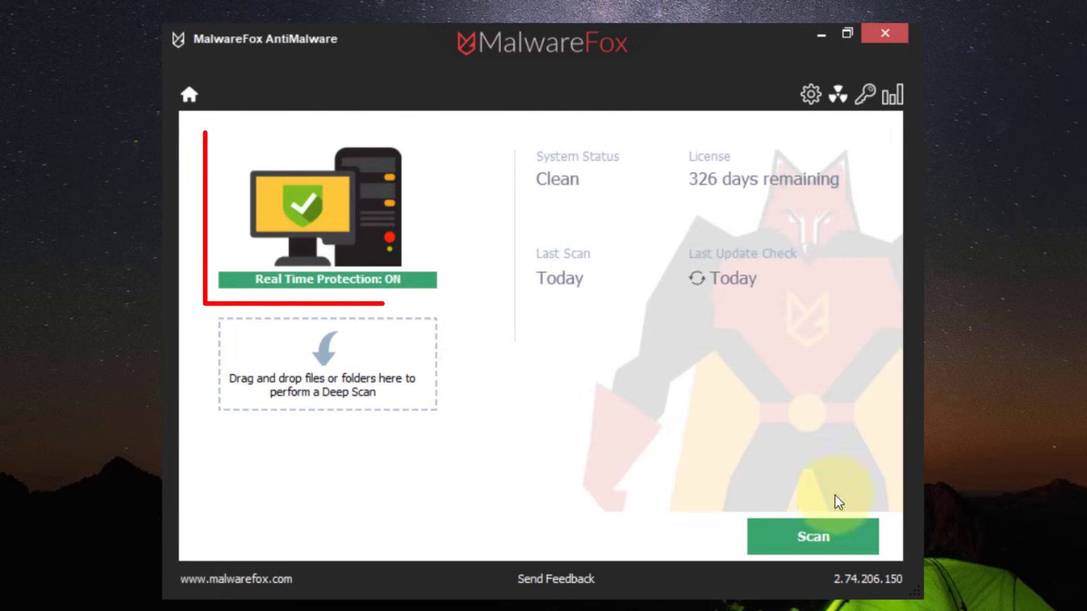